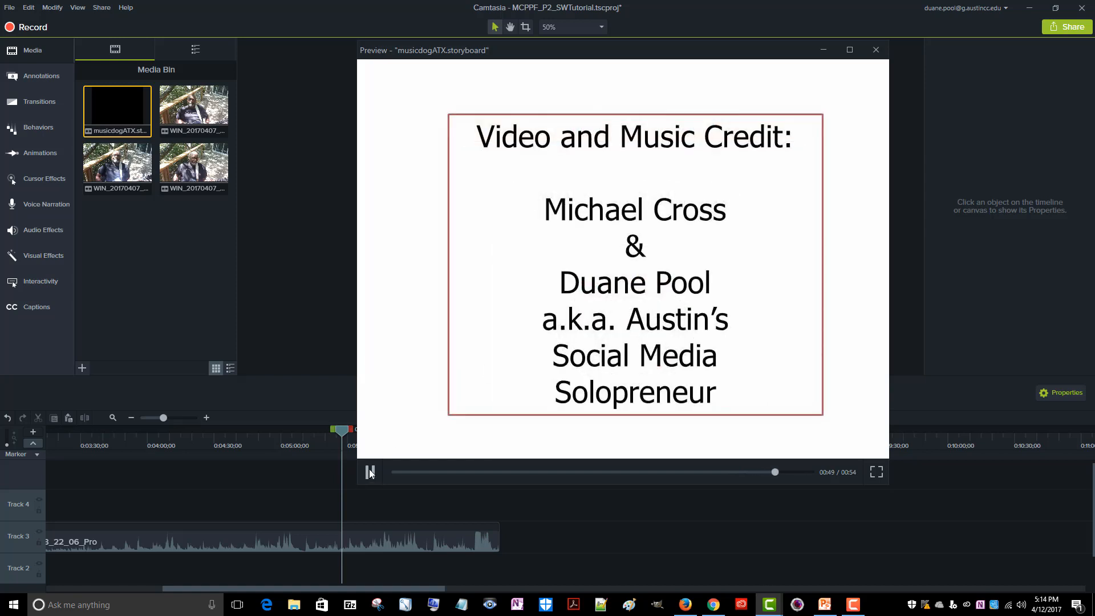
Stop and close the musicdogATX.storyboard preview, and briefly preview the WIN_20170407_12_53_42_Pro video from the media bin
{"action": "left_click", "coordinate": [370, 473]}
{"action": "left_click", "coordinate": [877, 51]}
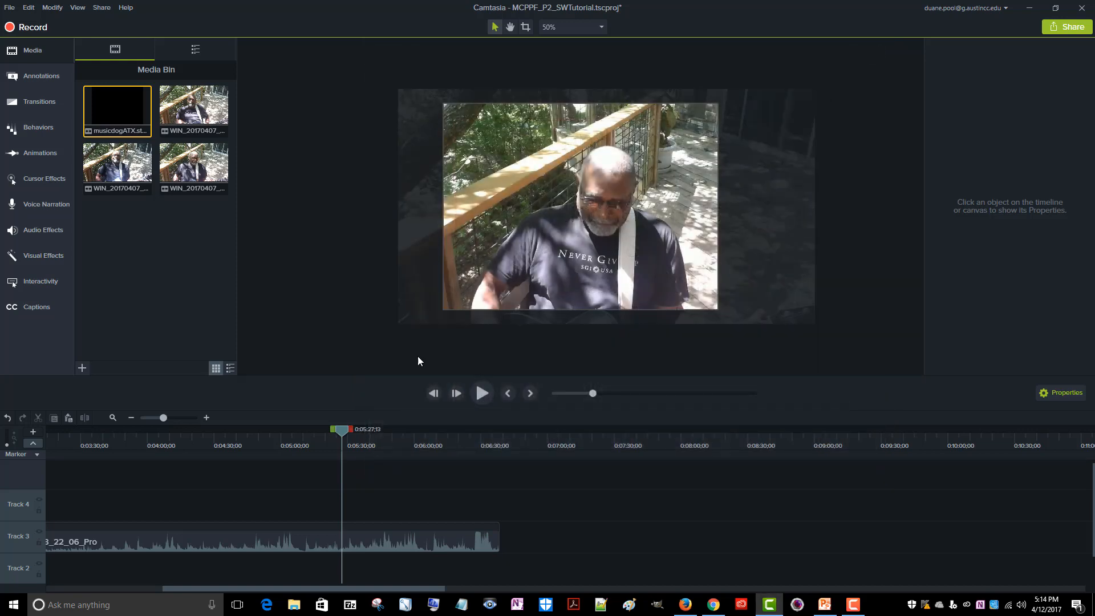
{"action": "left_click", "coordinate": [129, 177]}
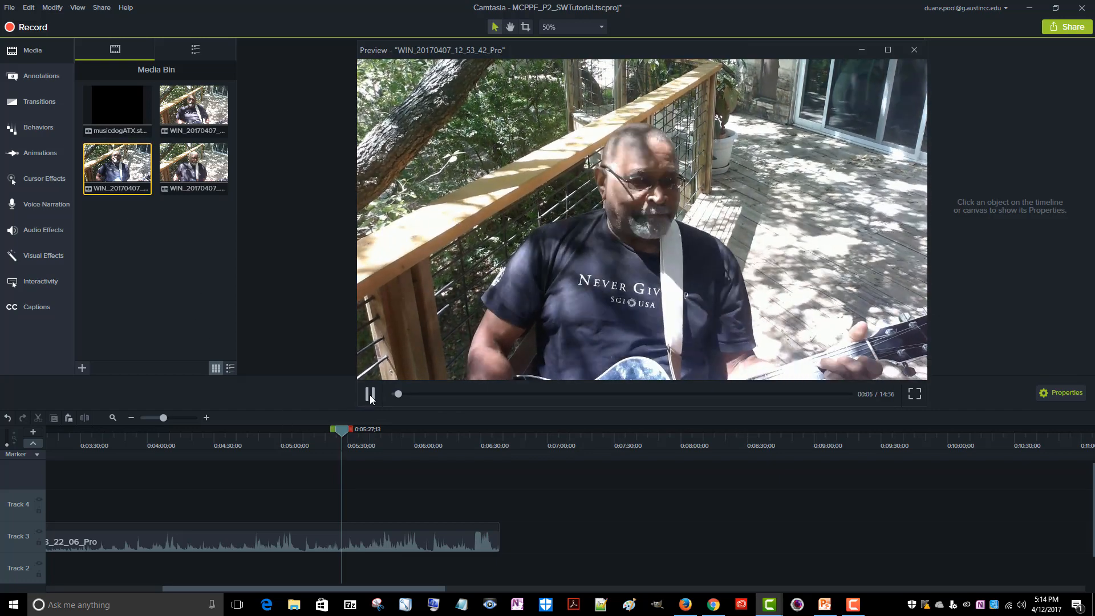
{"action": "left_click", "coordinate": [369, 395]}
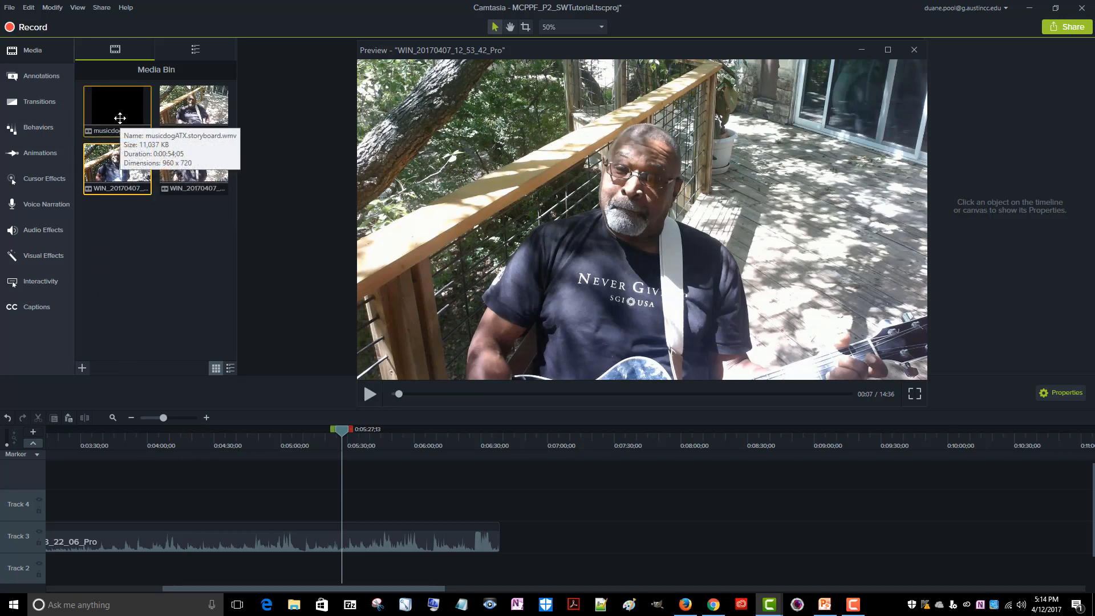
Place the playhead at 0:03:15;26 and examine the editing commands and Jump To options available for the Track 3 video clip
{"action": "left_click_drag", "start_coordinate": [341, 424], "coordinate": [49, 461]}
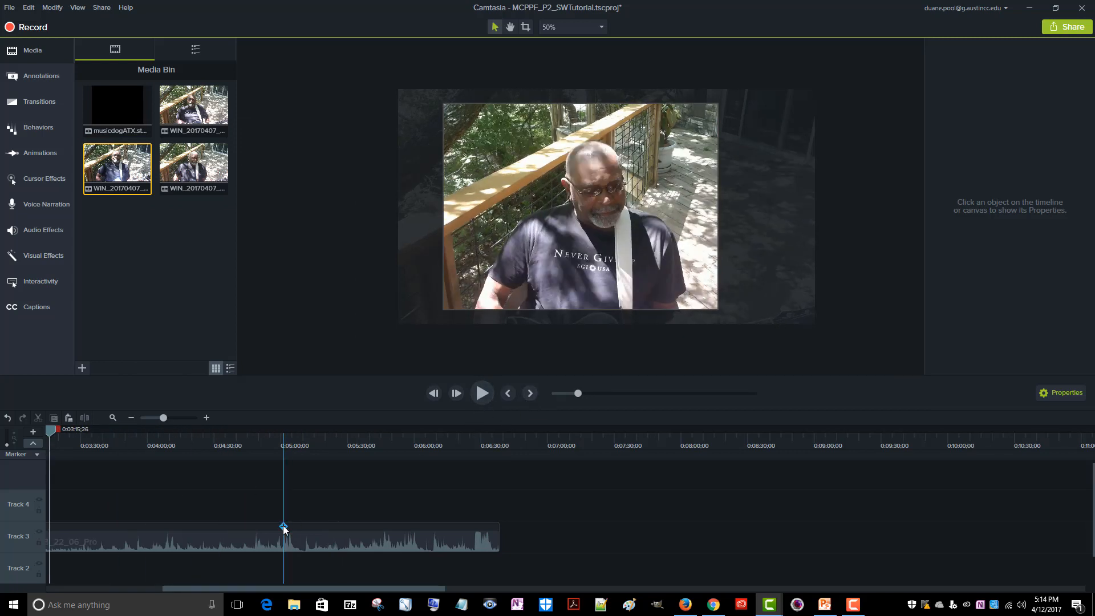
{"action": "left_click_drag", "start_coordinate": [280, 587], "coordinate": [136, 594]}
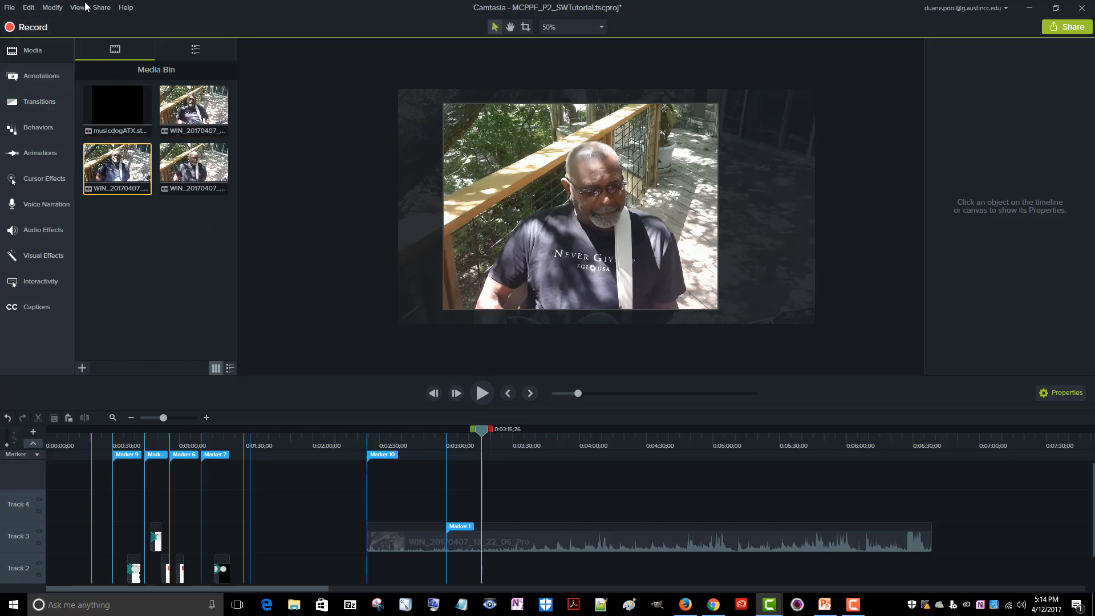
{"action": "left_click", "coordinate": [28, 8]}
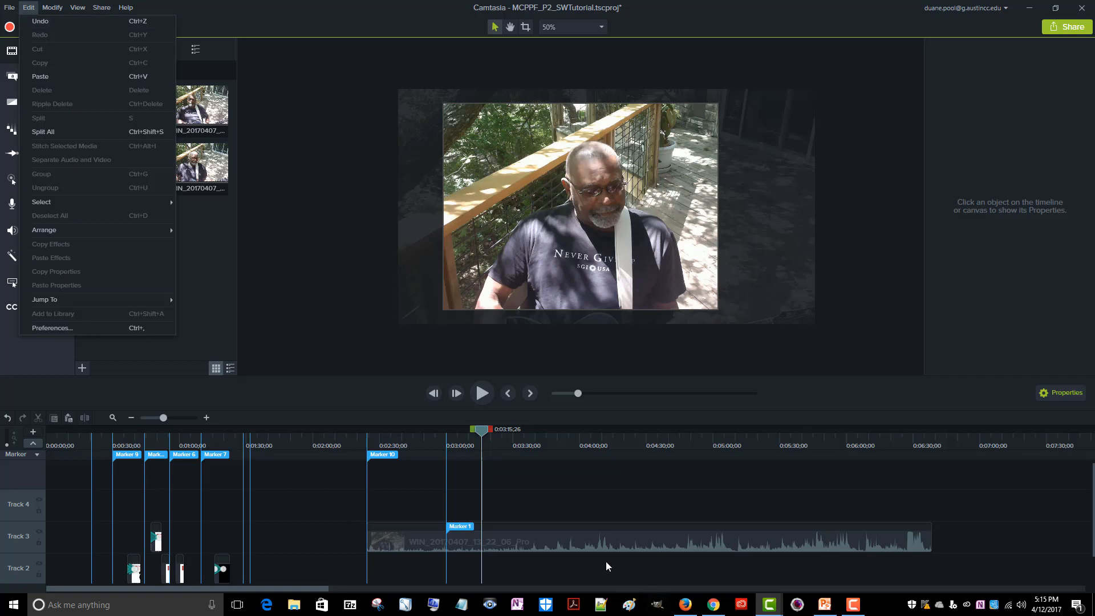
{"action": "left_click", "coordinate": [610, 541]}
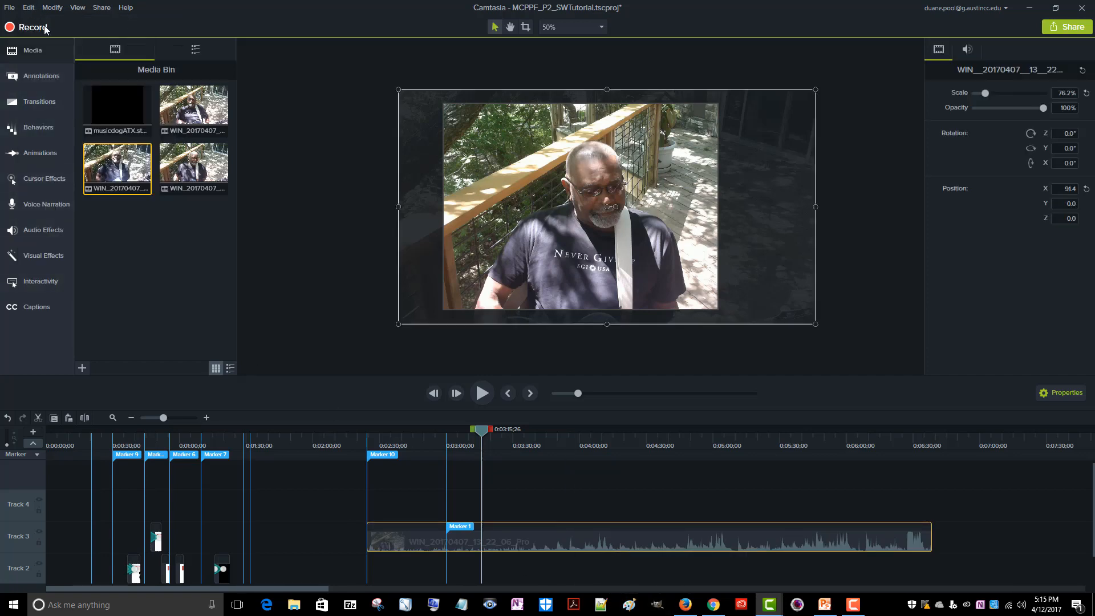
{"action": "left_click", "coordinate": [28, 8]}
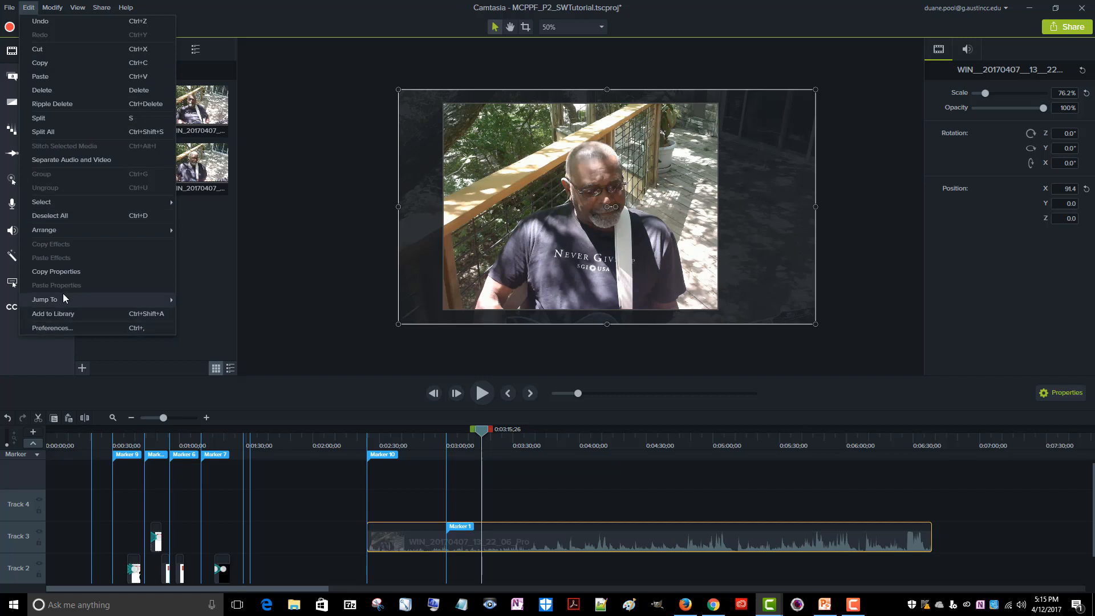
{"action": "mouse_move", "coordinate": [67, 294]}
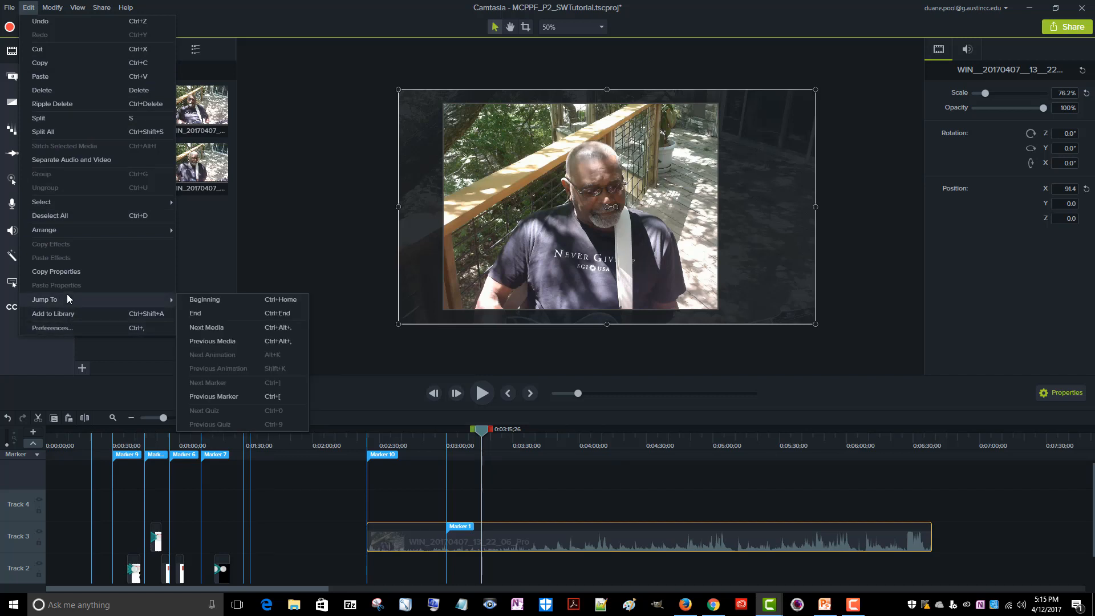
{"action": "mouse_move", "coordinate": [41, 11]}
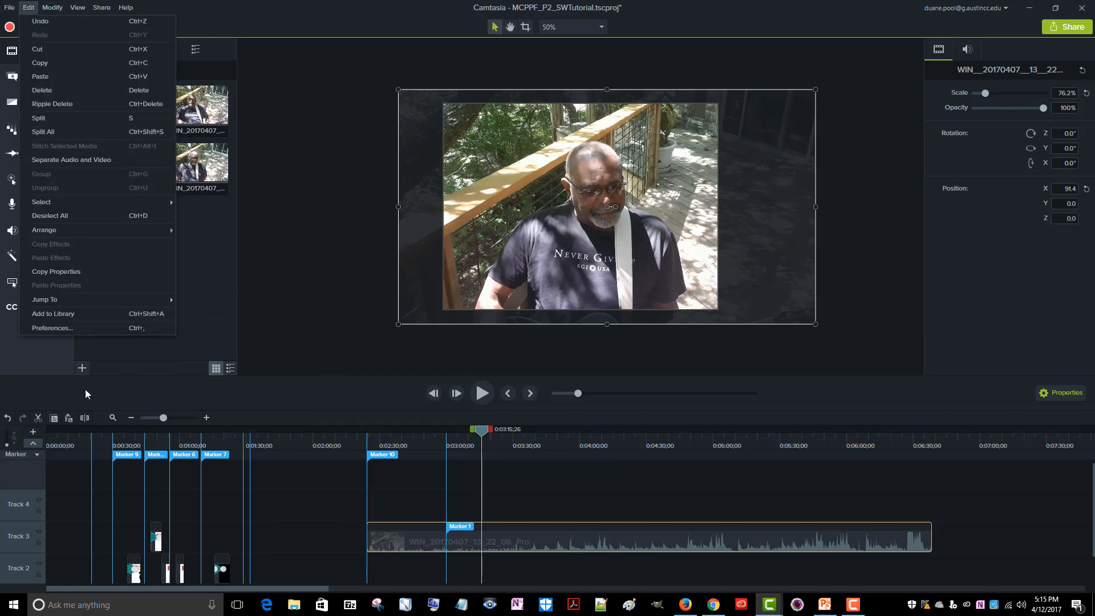
{"action": "left_click", "coordinate": [134, 393]}
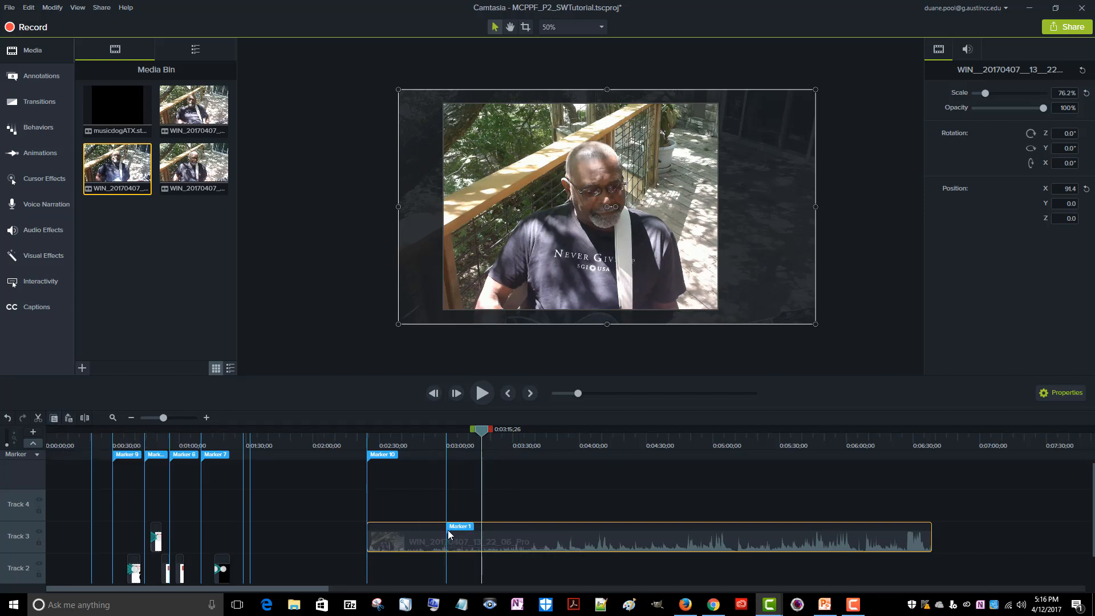
Paste the copied WIN_20170407_12_53_42_Pro clip at the playhead on the upper tracks, and undo the paste
{"action": "left_click", "coordinate": [69, 418]}
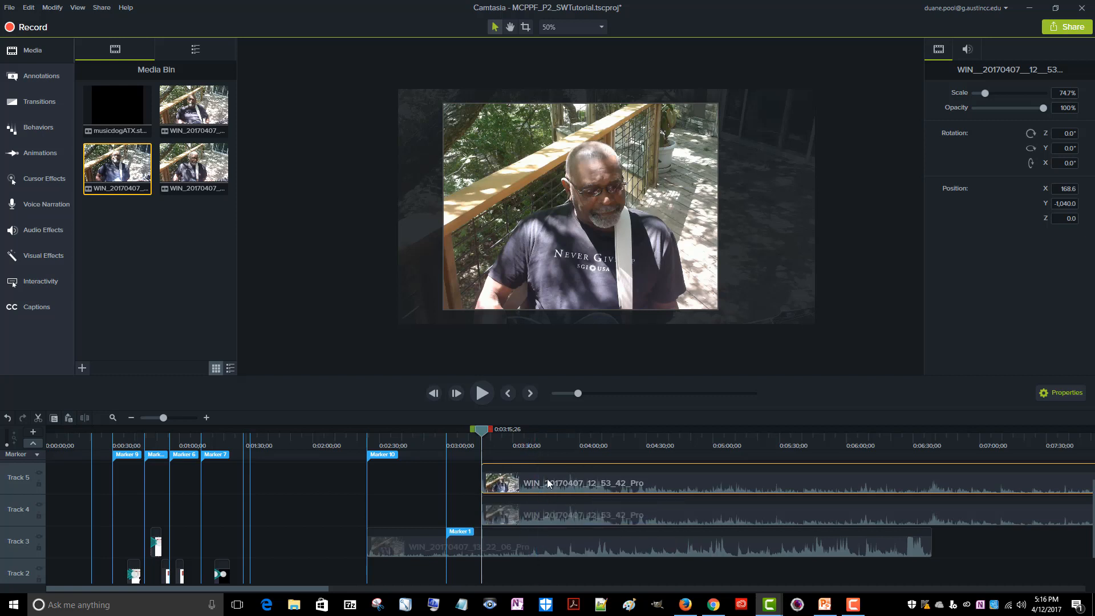
{"action": "left_click", "coordinate": [542, 513]}
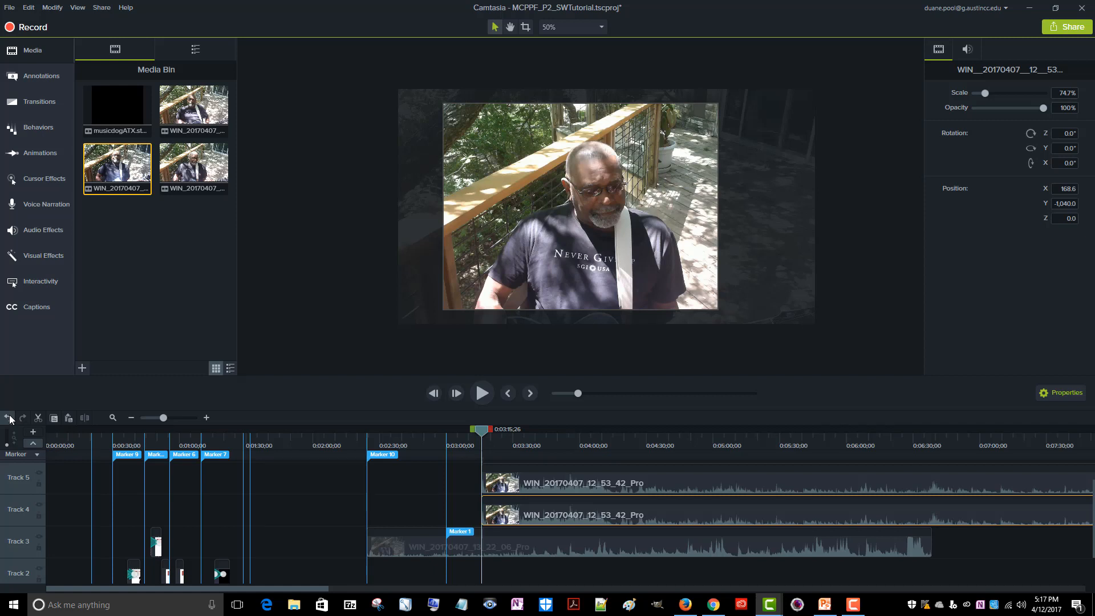
{"action": "left_click", "coordinate": [8, 418]}
{"action": "left_click", "coordinate": [8, 417]}
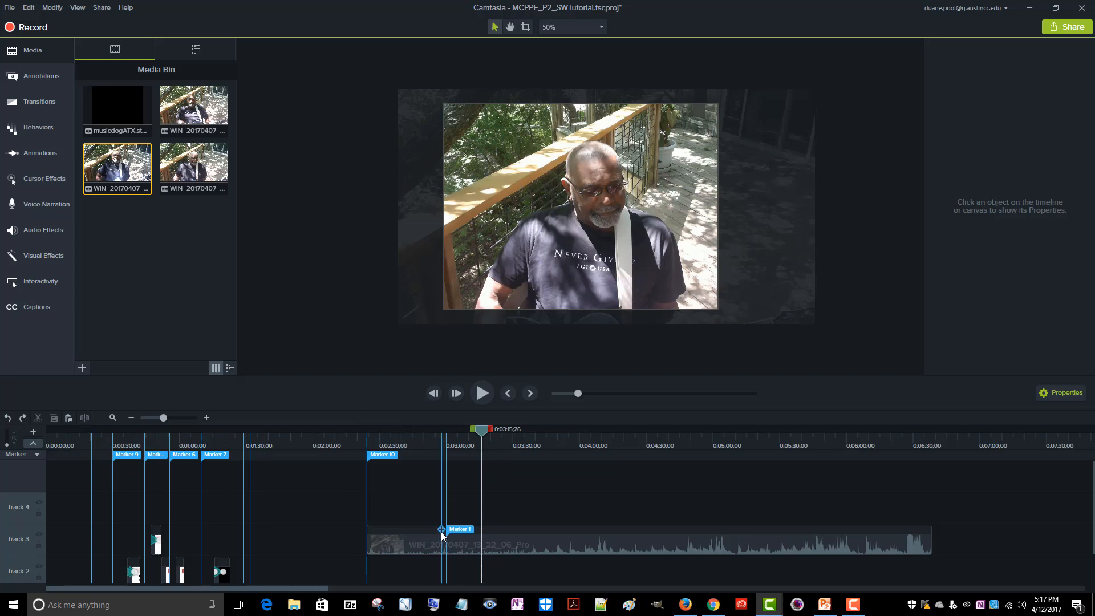
Split the WIN_20170407_13_22_06_Pro clip on Track 3 at 0:02:45;18
{"action": "left_click_drag", "start_coordinate": [480, 429], "coordinate": [415, 461]}
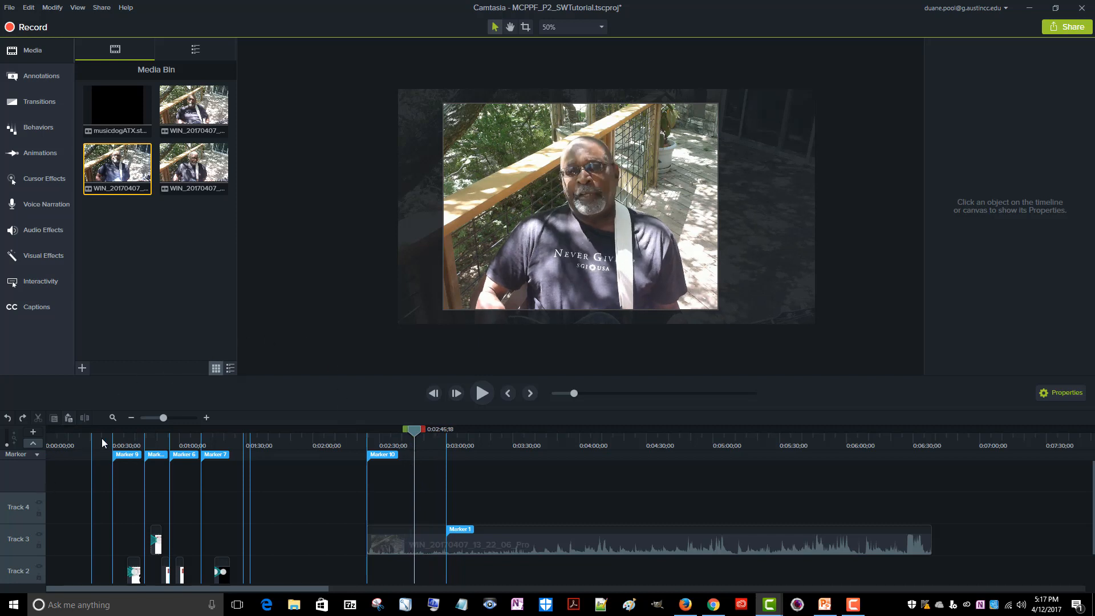
{"action": "left_click", "coordinate": [396, 545]}
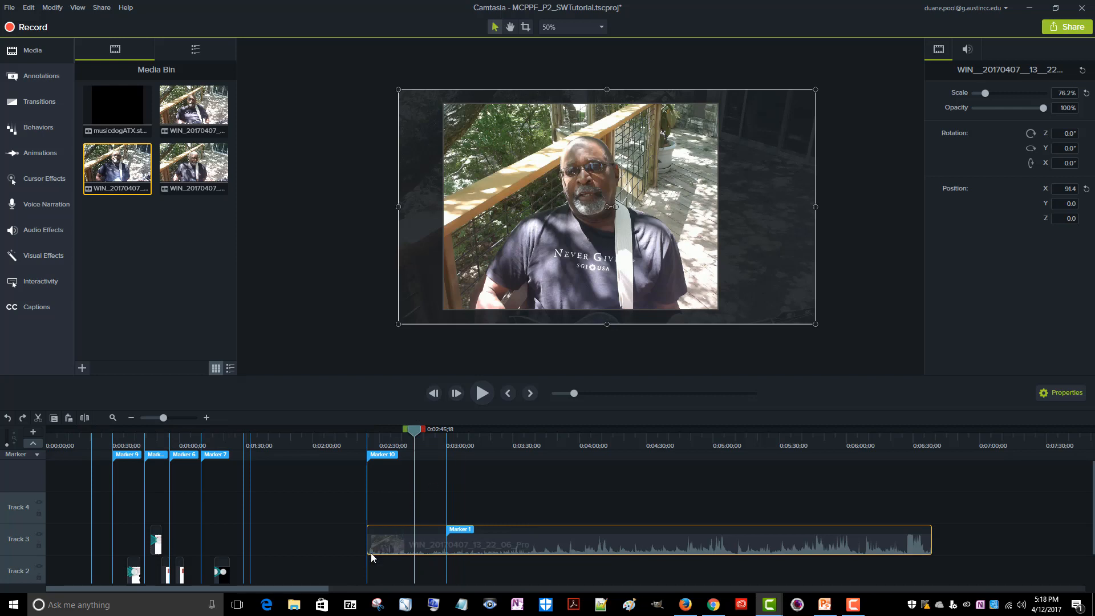
{"action": "left_click", "coordinate": [86, 418]}
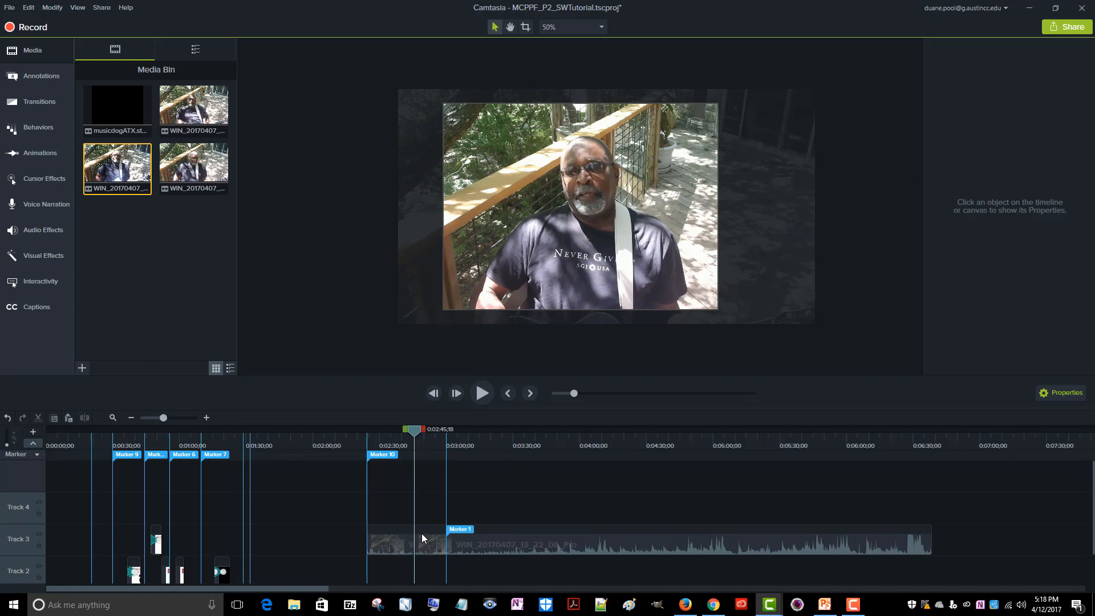
Move the second segment of the split Track 3 clip to start at about 0:02:52;26, leaving a gap after the first
{"action": "left_click", "coordinate": [374, 537]}
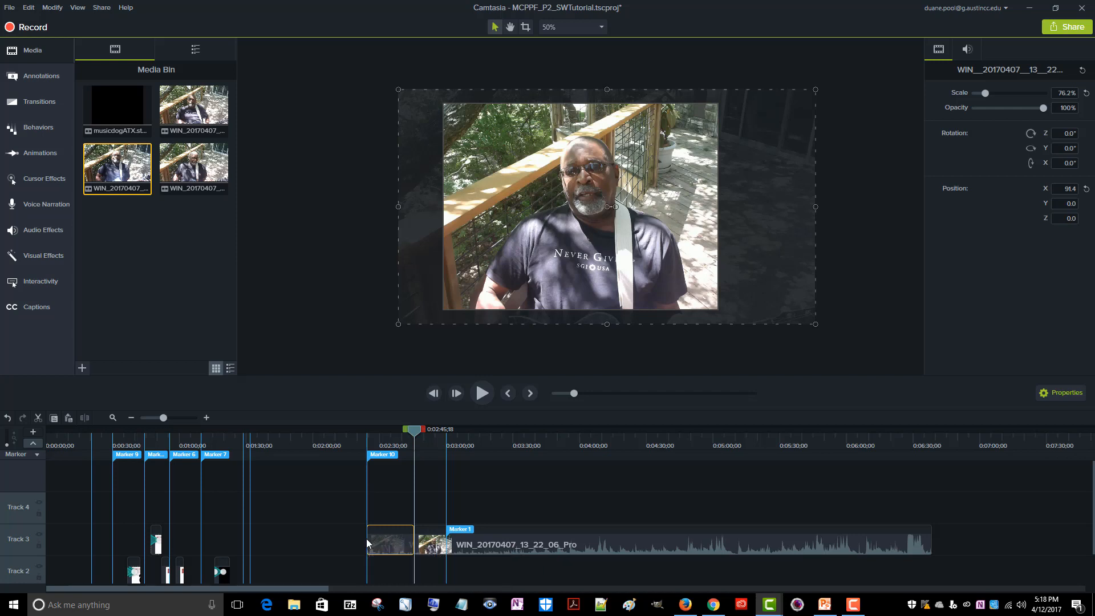
{"action": "mouse_move", "coordinate": [366, 539]}
{"action": "left_mouse_down"}
{"action": "mouse_move", "coordinate": [333, 539]}
{"action": "mouse_move", "coordinate": [361, 543]}
{"action": "left_mouse_up"}
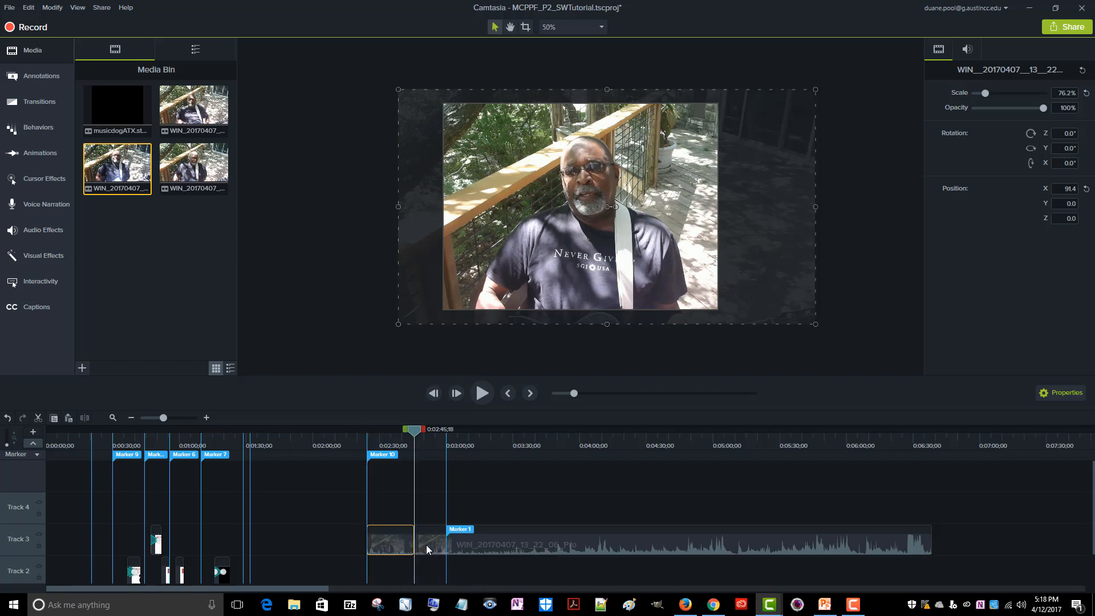
{"action": "left_click", "coordinate": [426, 545]}
{"action": "left_click_drag", "start_coordinate": [442, 550], "coordinate": [443, 549]}
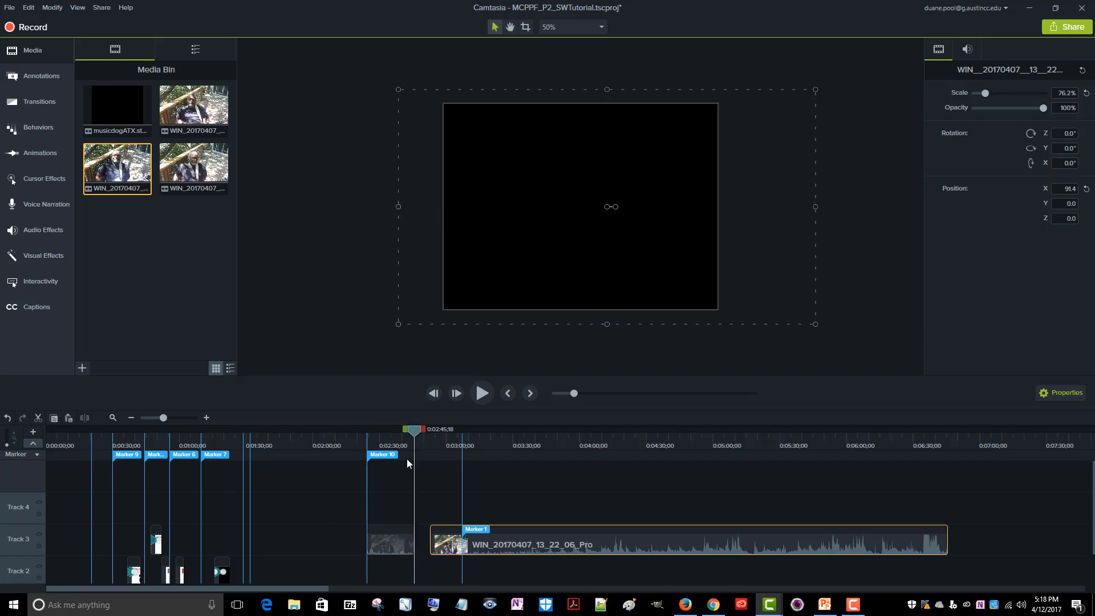
{"action": "left_click", "coordinate": [384, 540]}
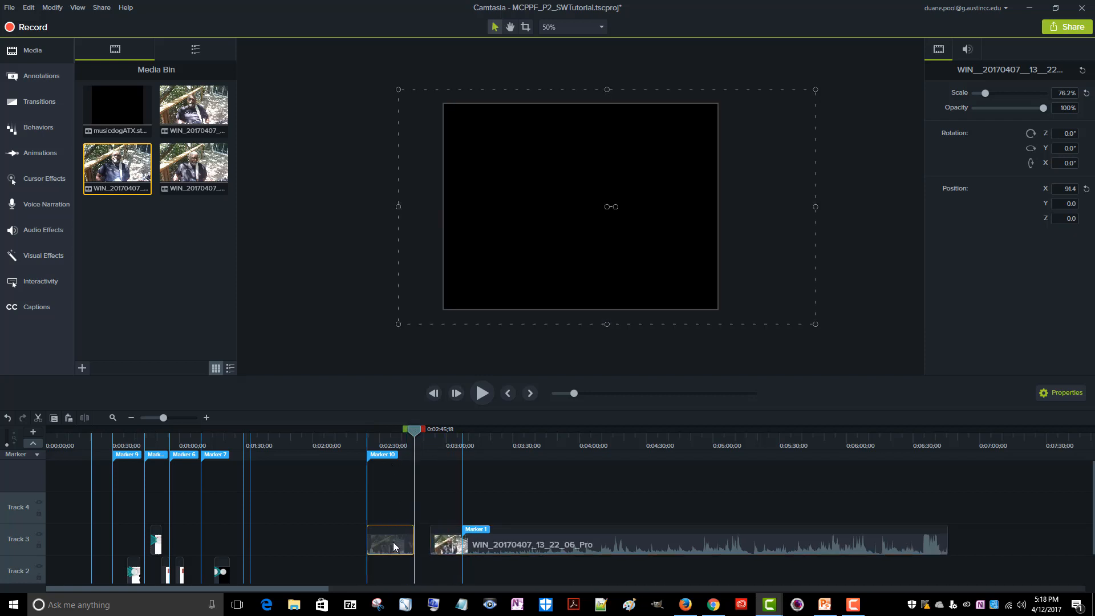
{"action": "left_click", "coordinate": [434, 537]}
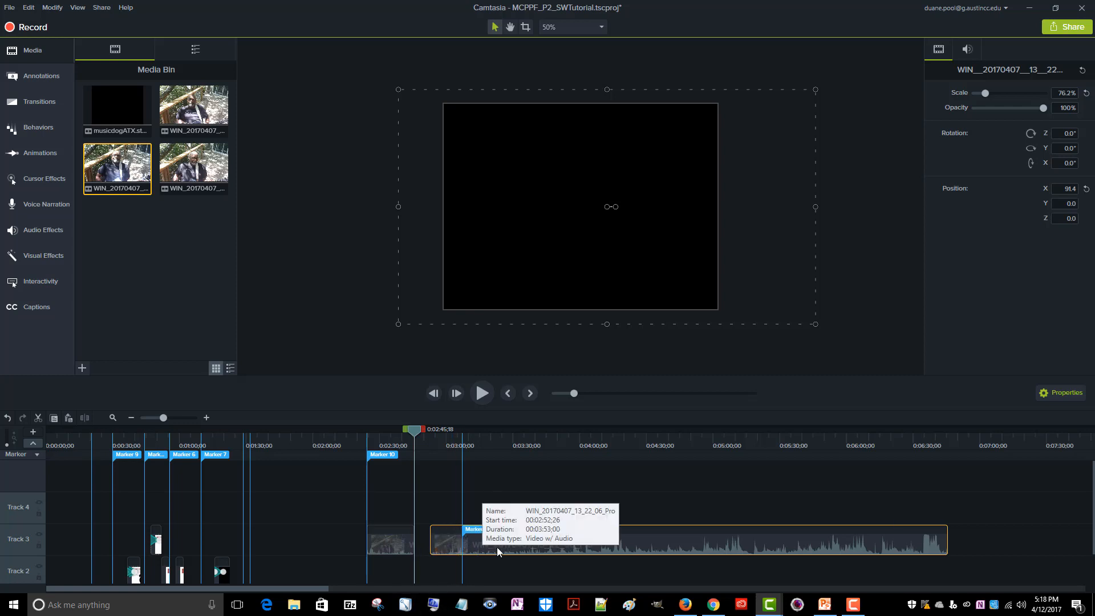
Move the second Track 3 segment back against the first and stitch the two segments into one clip
{"action": "mouse_move", "coordinate": [495, 548]}
{"action": "left_mouse_down"}
{"action": "mouse_move", "coordinate": [464, 555]}
{"action": "mouse_move", "coordinate": [487, 545]}
{"action": "mouse_move", "coordinate": [470, 539]}
{"action": "mouse_move", "coordinate": [525, 535]}
{"action": "mouse_move", "coordinate": [516, 538]}
{"action": "left_mouse_up"}
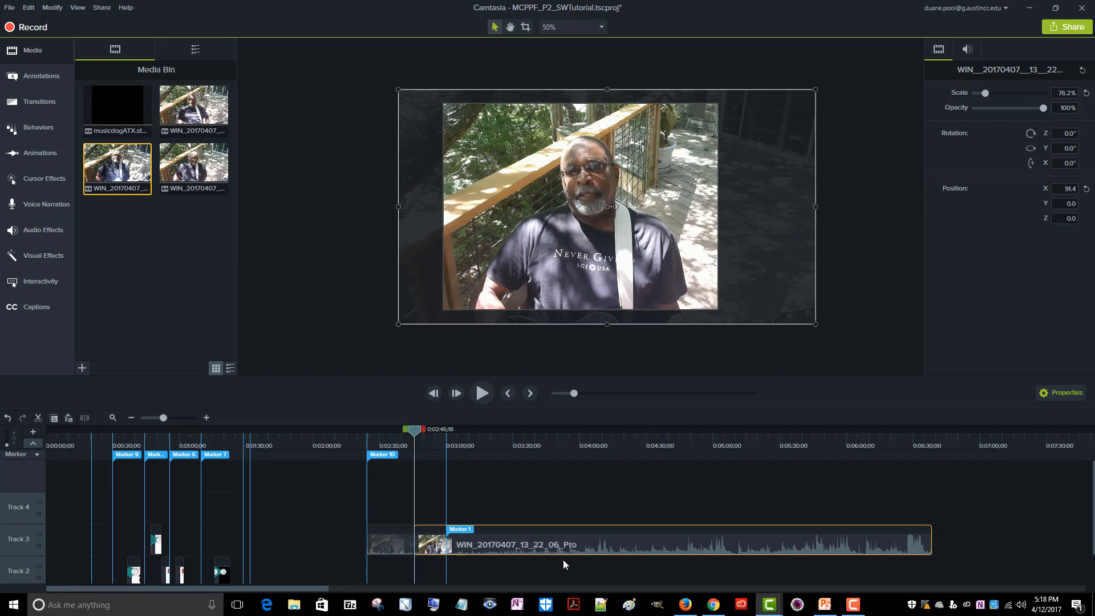
{"action": "left_click_drag", "start_coordinate": [528, 542], "coordinate": [520, 544]}
{"action": "right_click", "coordinate": [418, 543]}
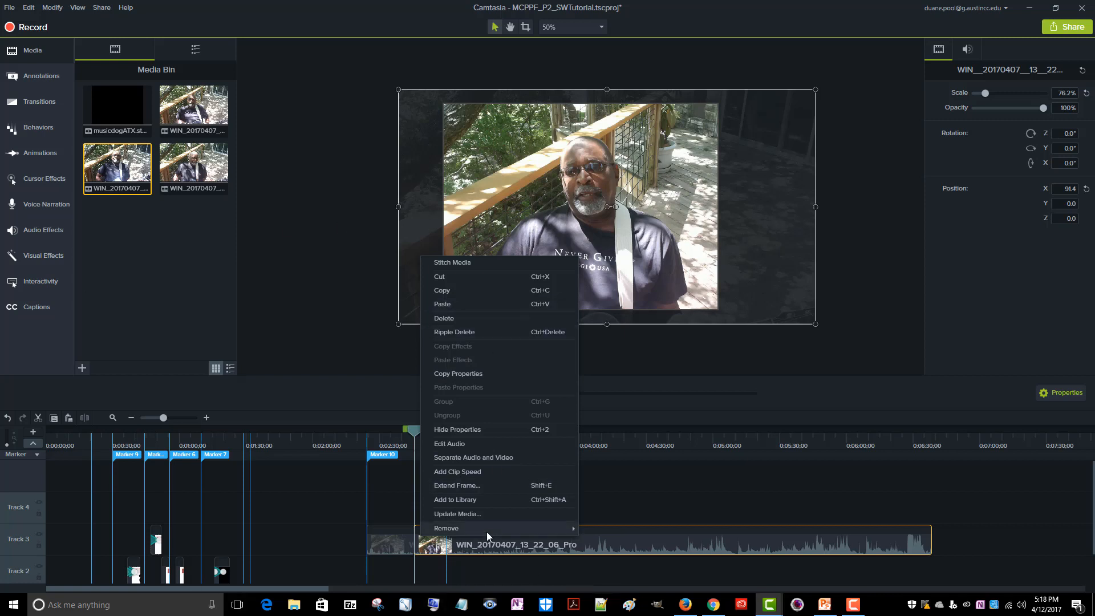
{"action": "left_click", "coordinate": [460, 262]}
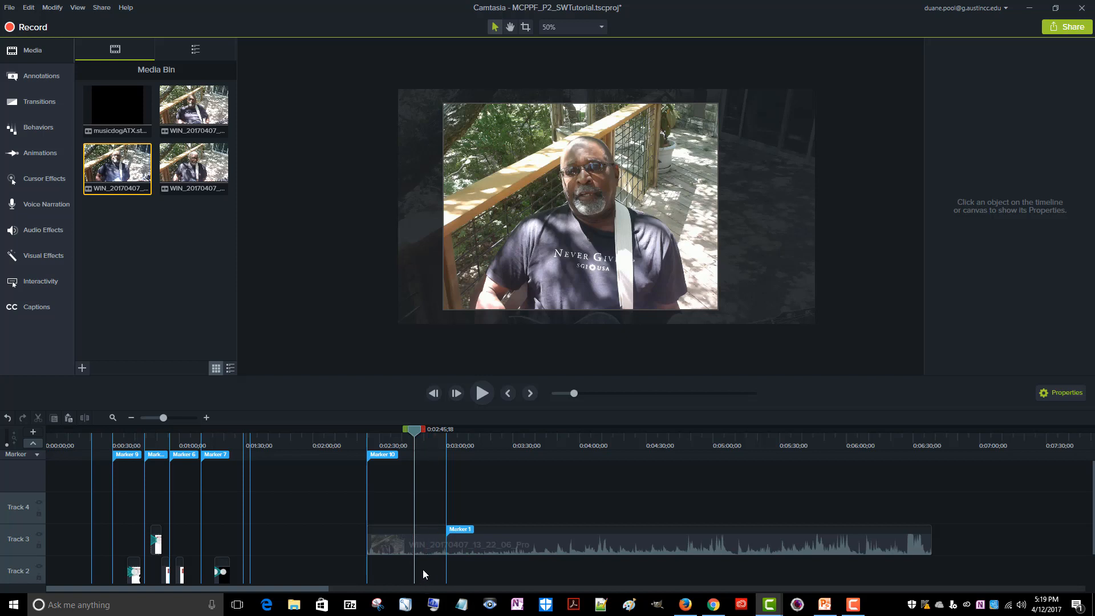
Shift the stitched WIN_20170407_13_22_06_Pro clip on Track 3 about 10 seconds later on the timeline
{"action": "left_click", "coordinate": [420, 540]}
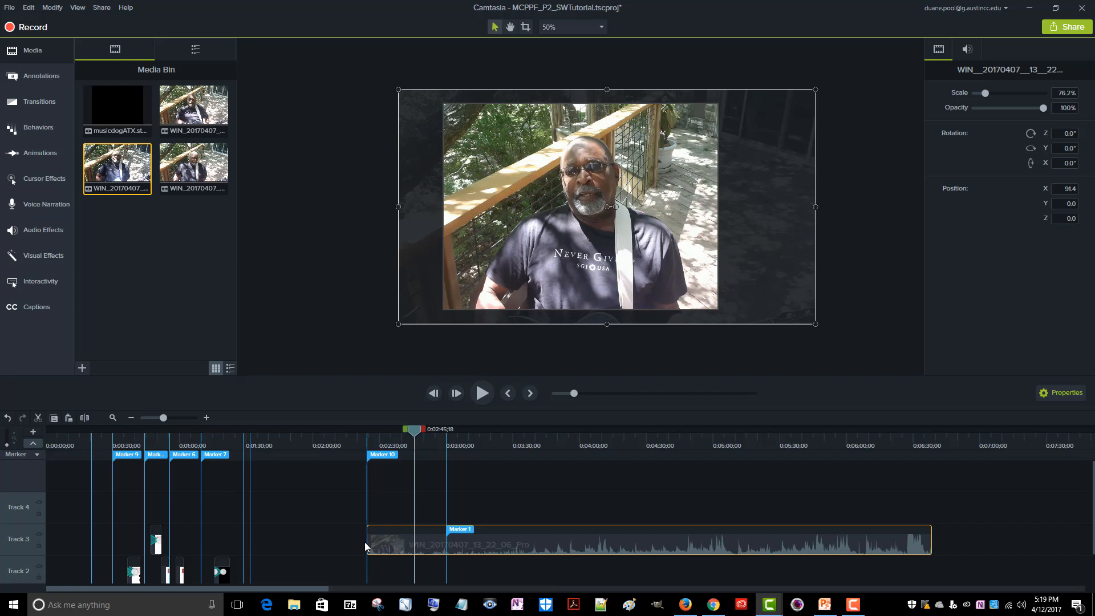
{"action": "mouse_move", "coordinate": [366, 542]}
{"action": "left_mouse_down"}
{"action": "mouse_move", "coordinate": [390, 543]}
{"action": "mouse_move", "coordinate": [300, 549]}
{"action": "left_mouse_up"}
{"action": "mouse_move", "coordinate": [424, 541]}
{"action": "mouse_move", "coordinate": [423, 540]}
{"action": "left_mouse_down"}
{"action": "mouse_move", "coordinate": [490, 536]}
{"action": "mouse_move", "coordinate": [402, 532]}
{"action": "mouse_move", "coordinate": [445, 540]}
{"action": "left_mouse_up"}
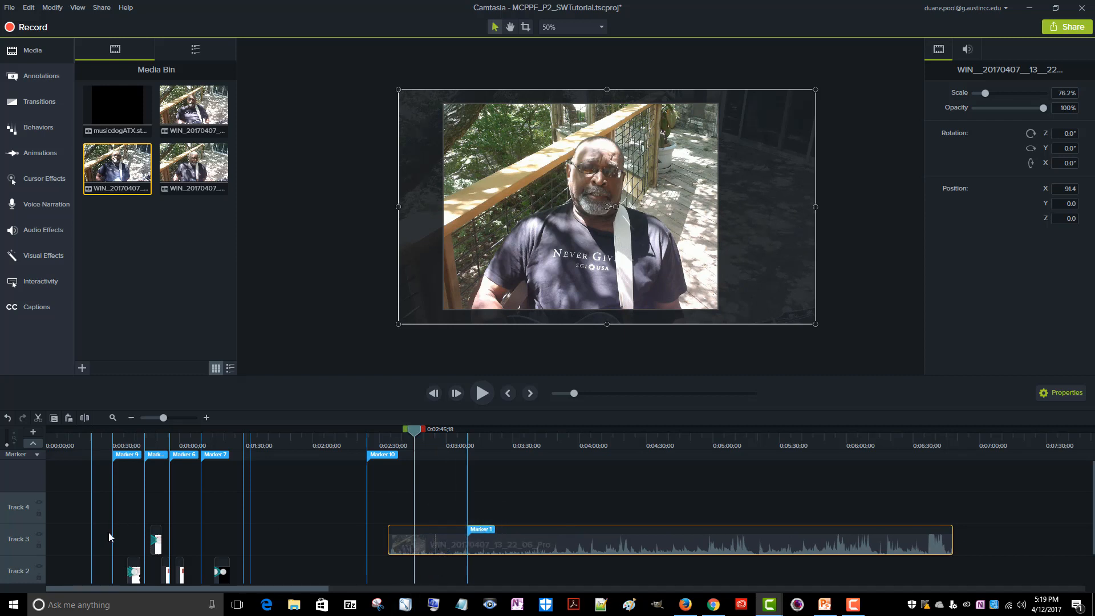
View the "Present" storyboard clip on Track 3 and the "Past" clip on Track 2, and inspect the commands for the Track 3 clip's animation
{"action": "left_click", "coordinate": [155, 543]}
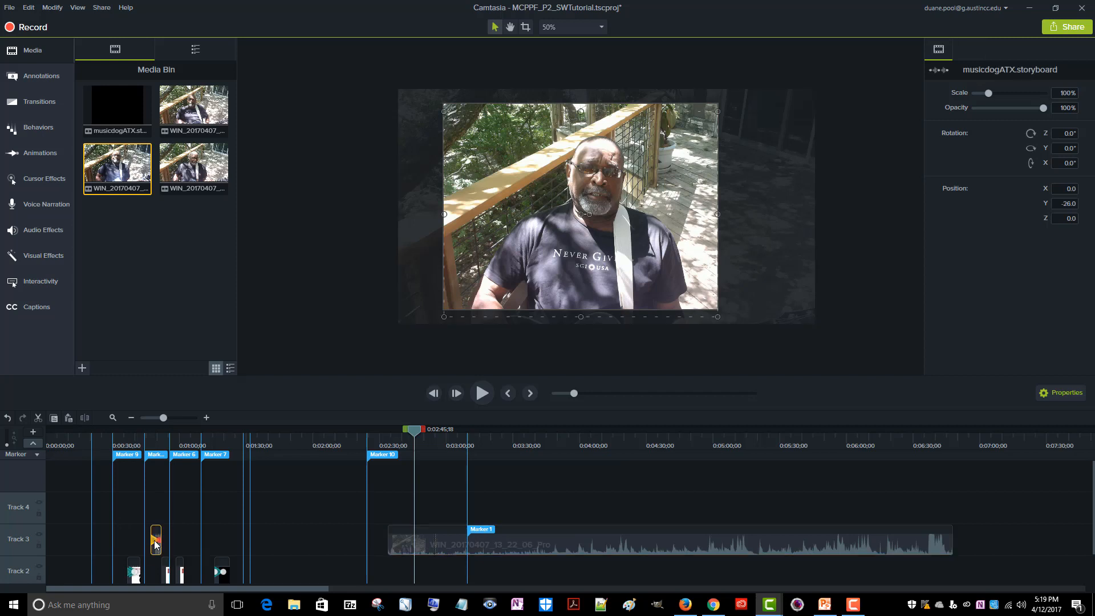
{"action": "double_click", "coordinate": [155, 543]}
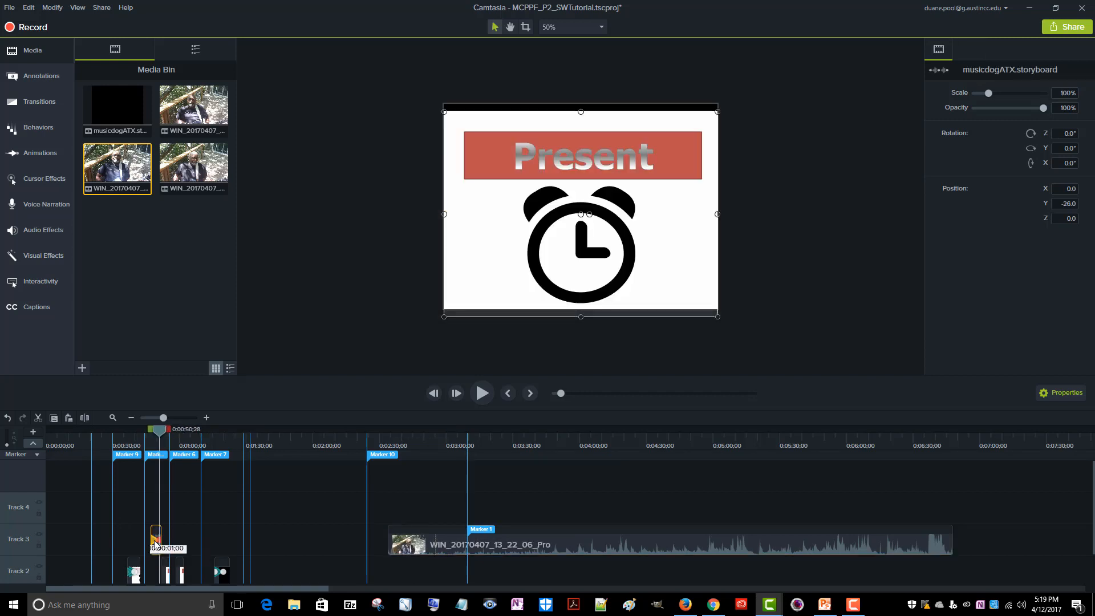
{"action": "double_click", "coordinate": [133, 572]}
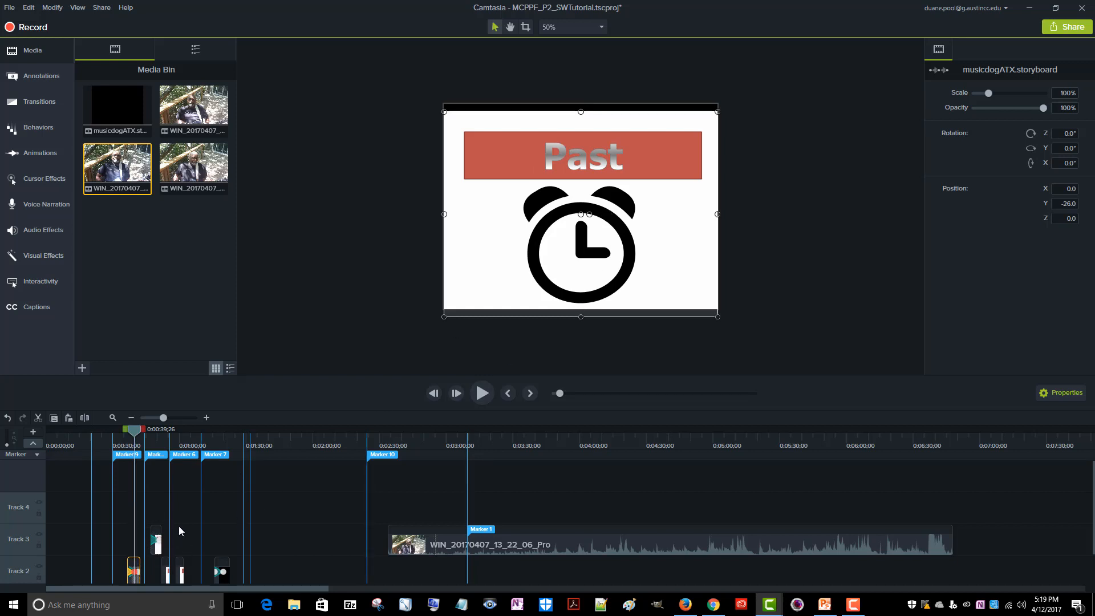
{"action": "right_click", "coordinate": [153, 546]}
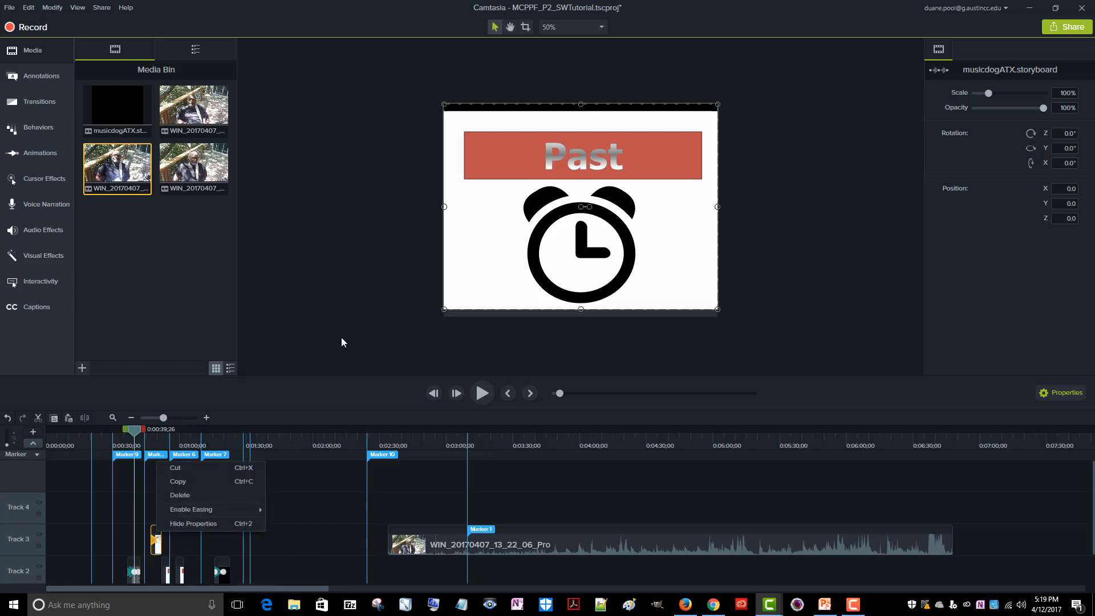
{"action": "left_click", "coordinate": [344, 399]}
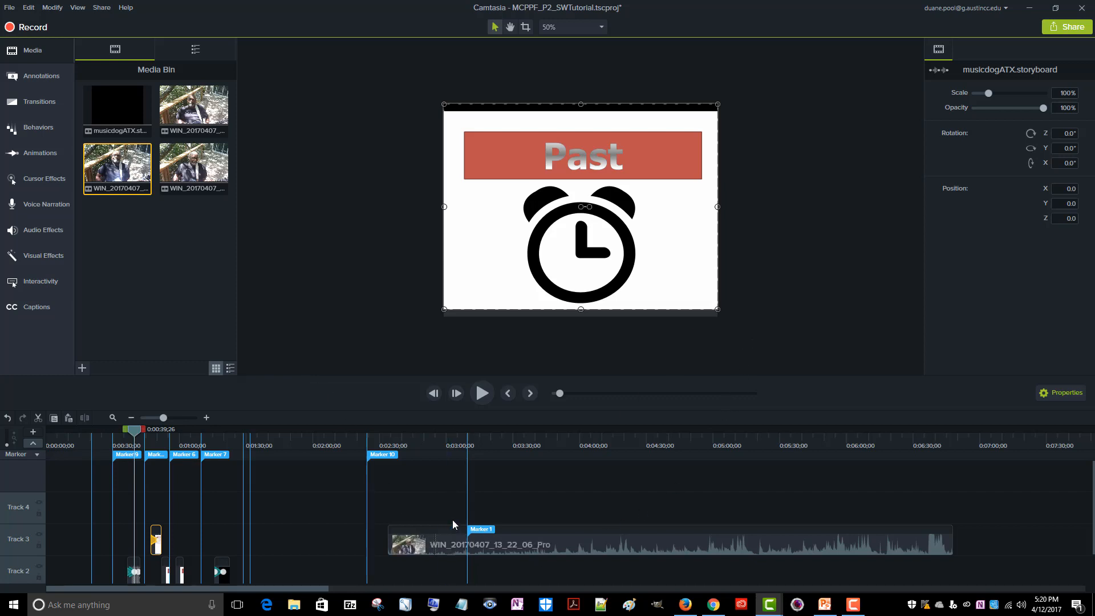
{"action": "scroll", "coordinate": [453, 518], "scroll_direction": "down", "scroll_amount": 1}
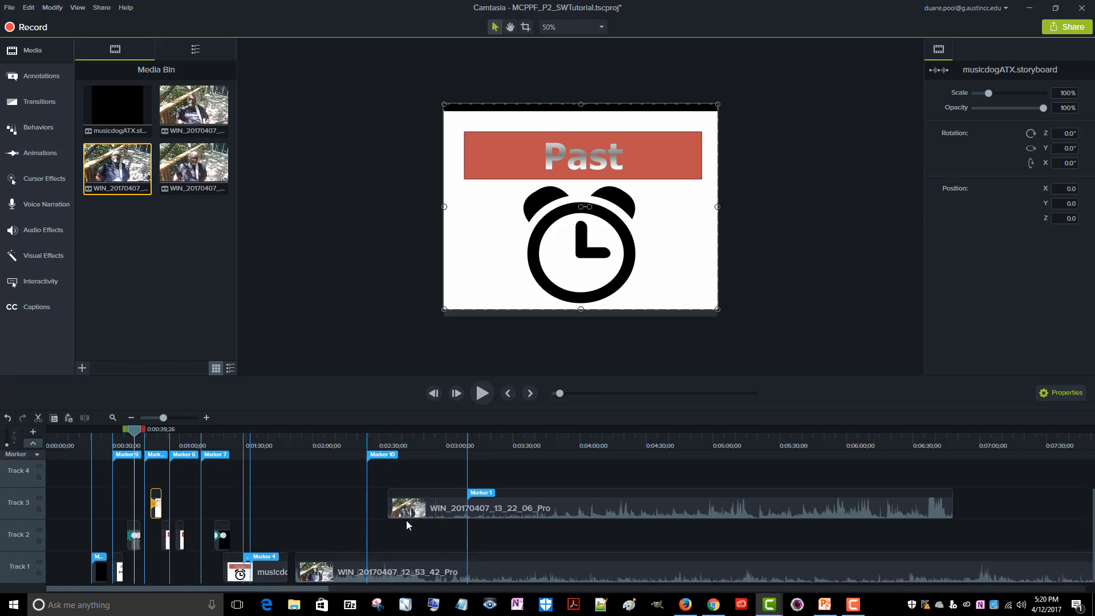